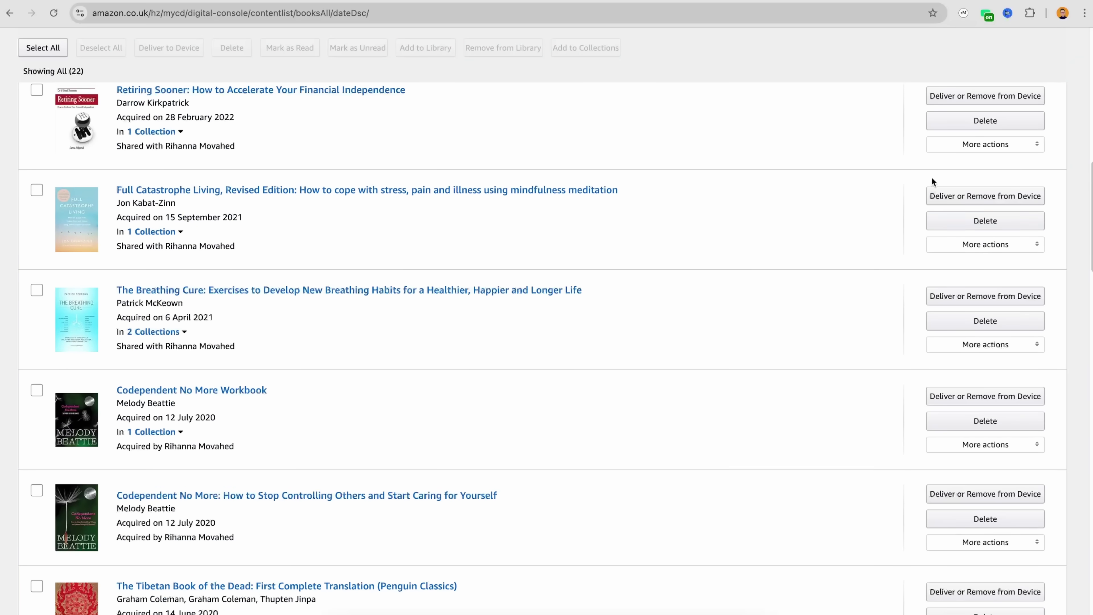
Step: Choose Download & transfer via USB from Full Catastrophe Living's More actions menu
left_click(983, 246)
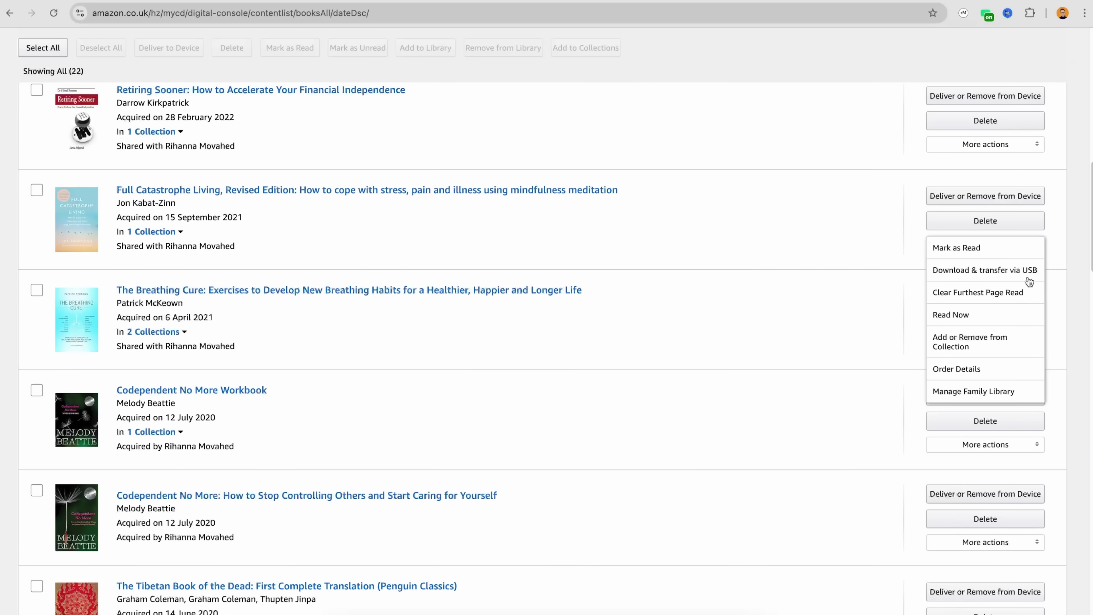
left_click(1001, 270)
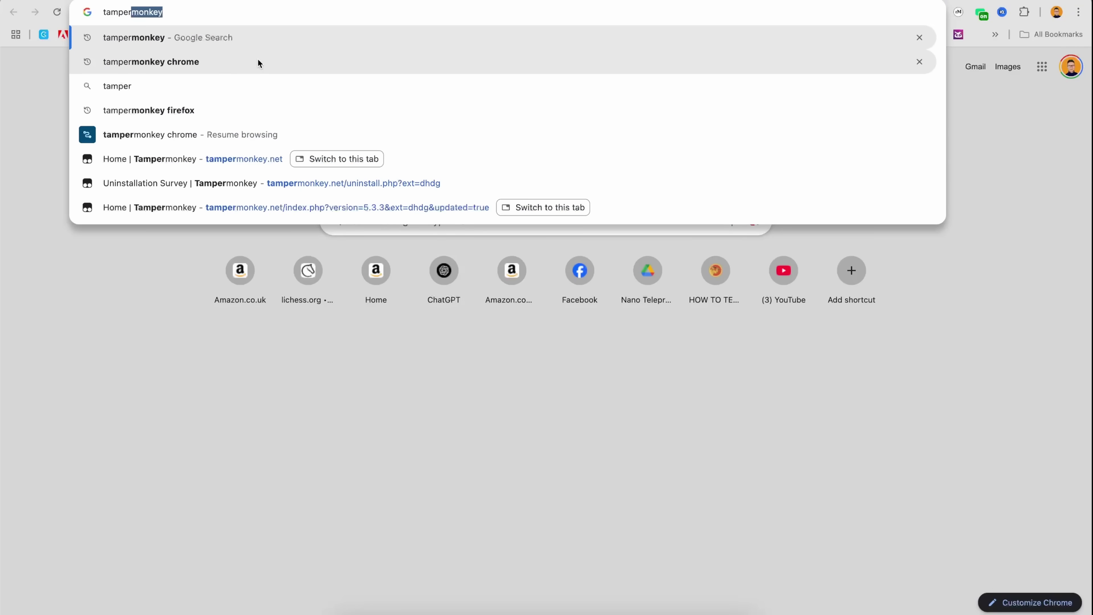
Step: Search the web for tampermonkey and go to the tampermonkey.net home page
key("Return")
left_click(236, 166)
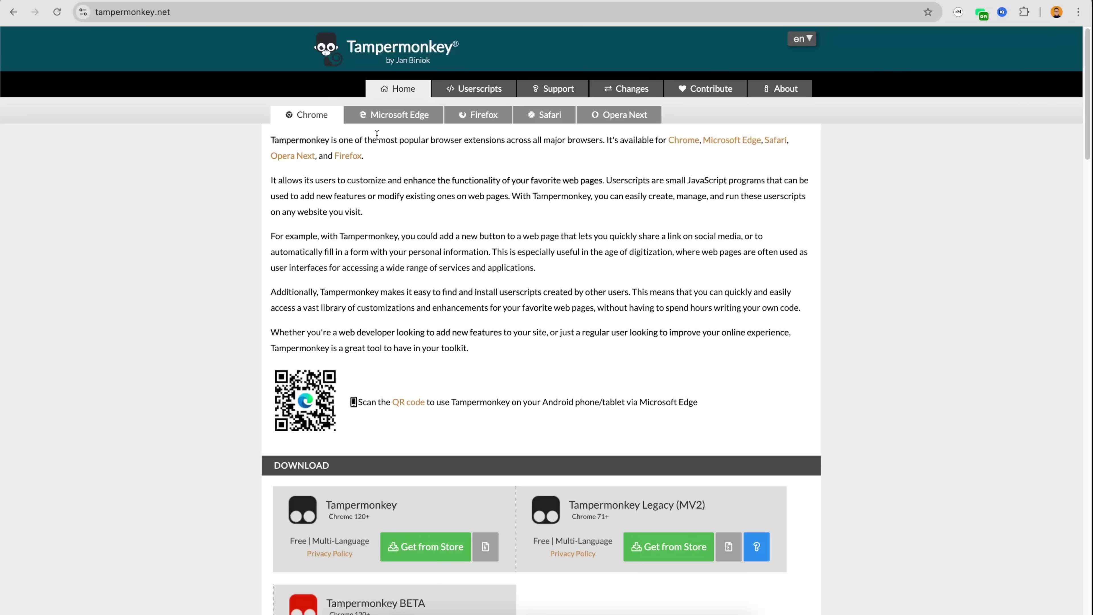
scroll(382, 348, "down", 2)
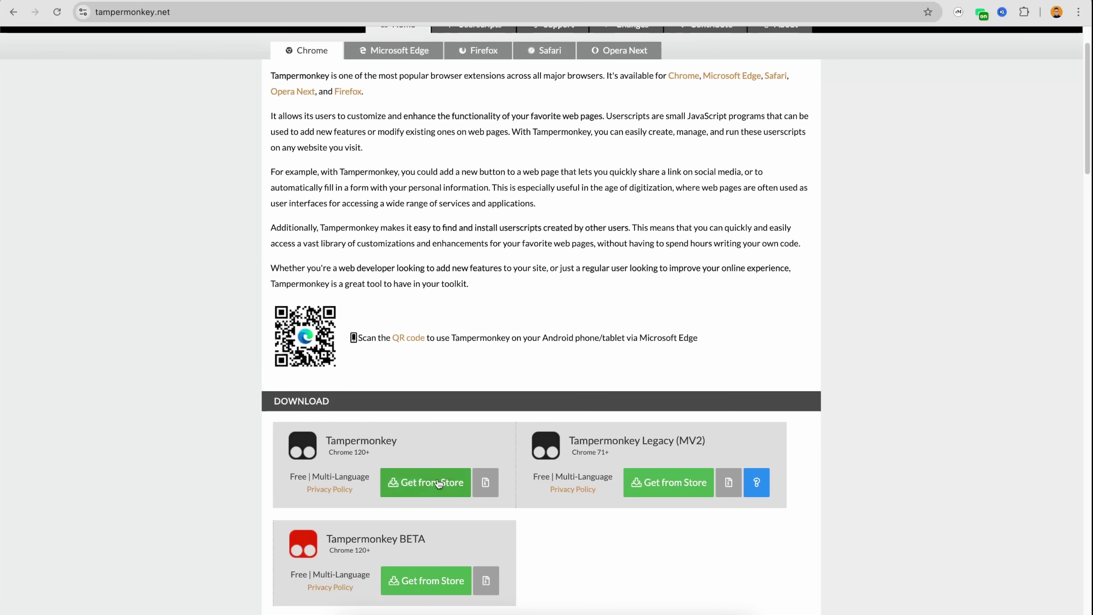
Step: Add Tampermonkey to Chrome from the Chrome Web Store and pin it to the toolbar
left_click(438, 483)
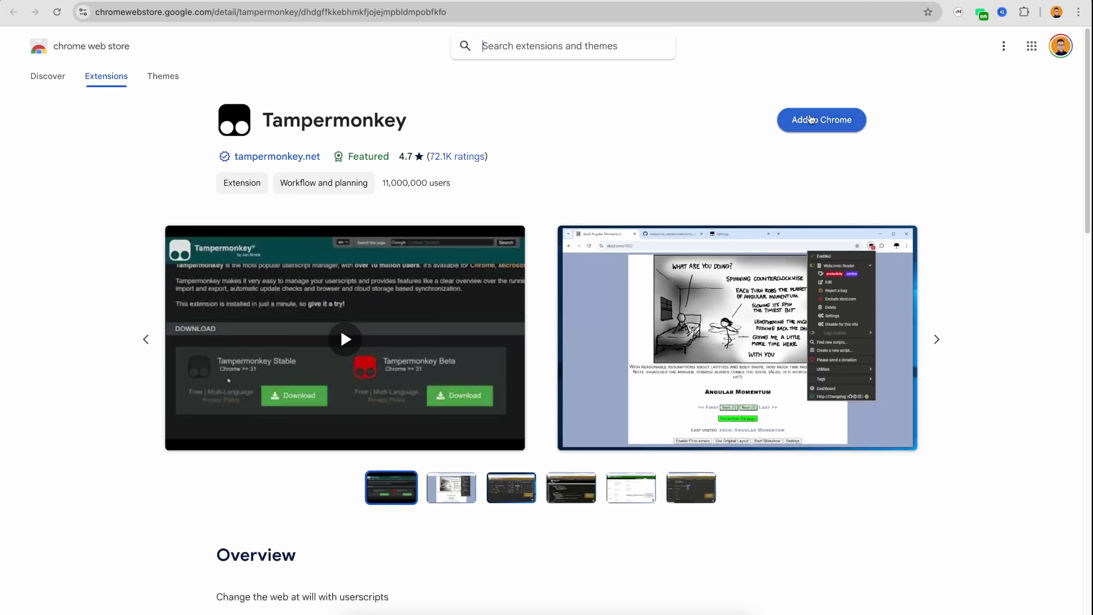
left_click(809, 119)
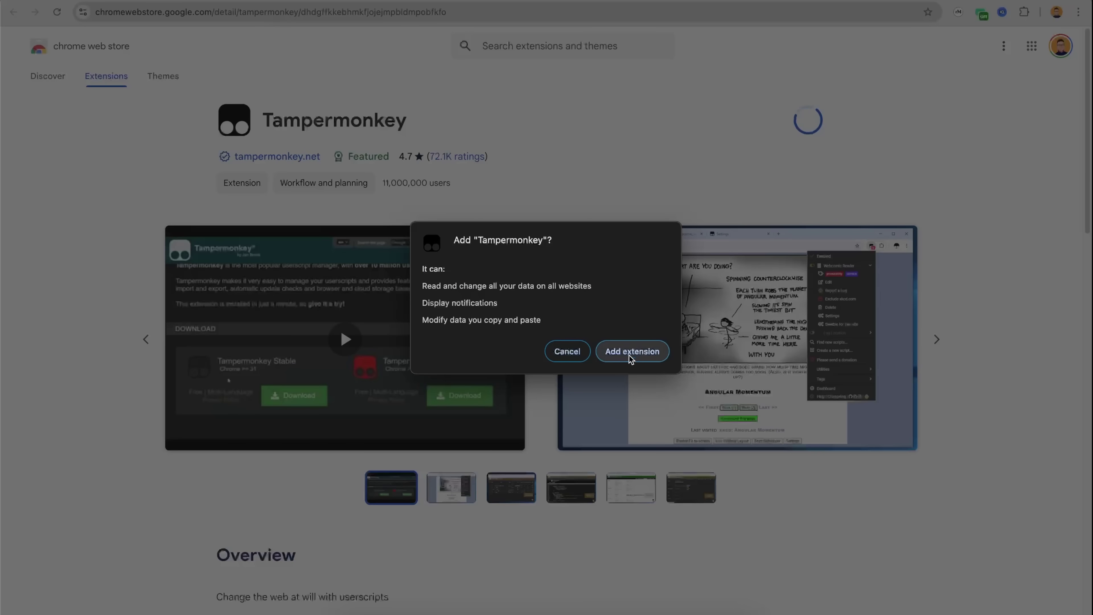
left_click(629, 356)
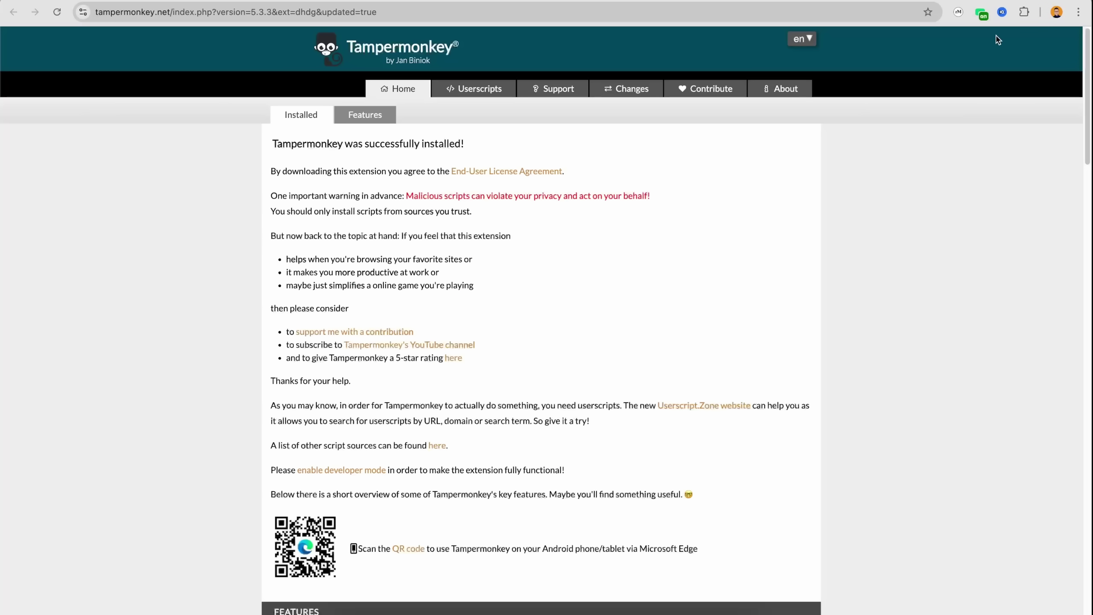
left_click(1024, 12)
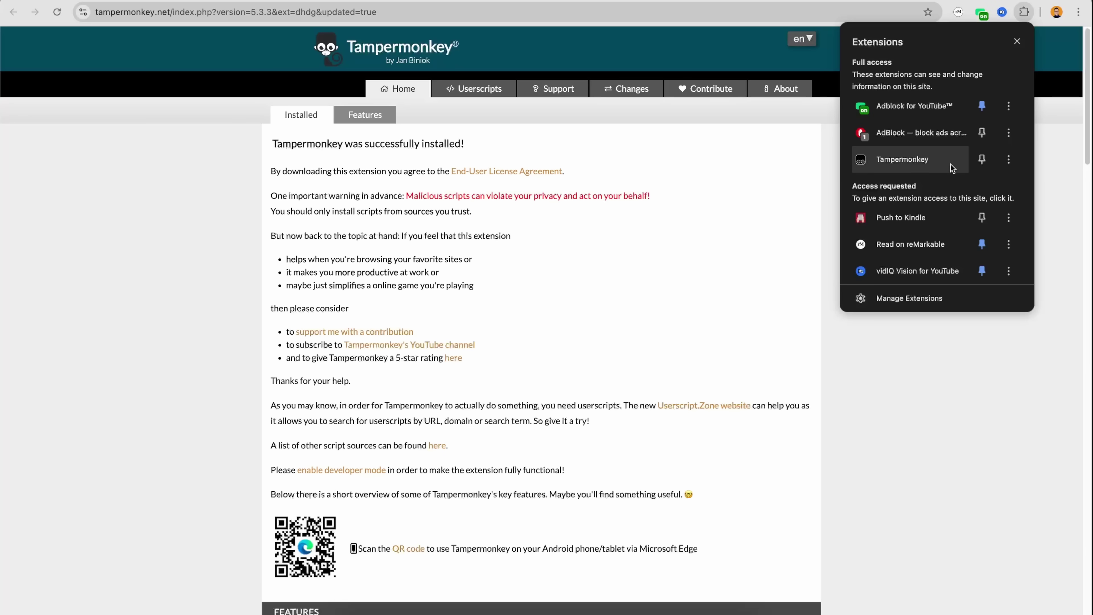
left_click(983, 163)
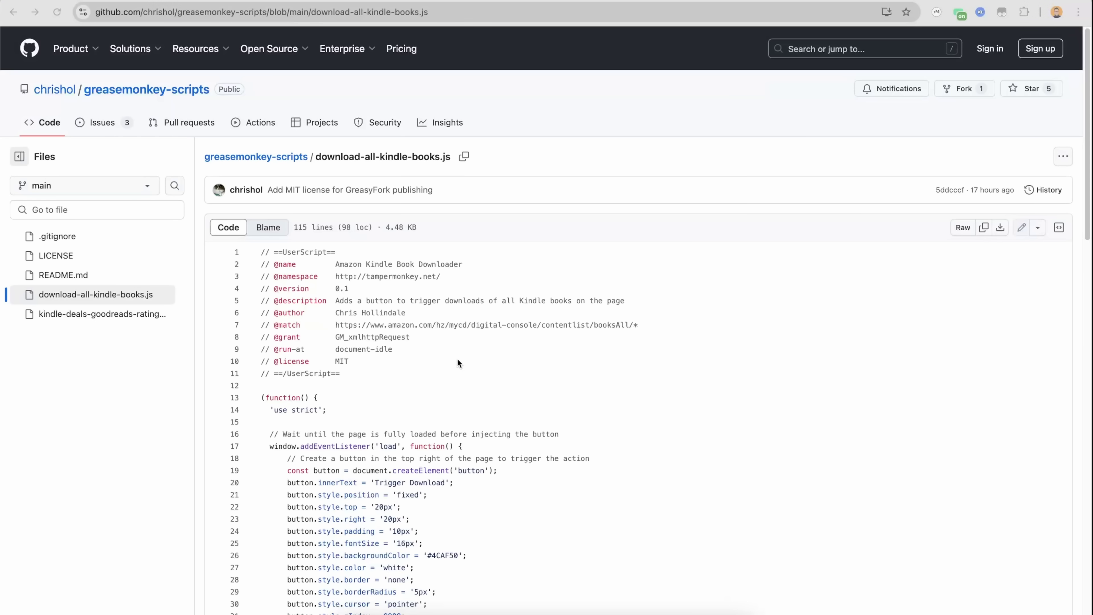
Step: Select all the download-all-kindle-books.js code and create a new Tampermonkey userscript
key("ctrl+a")
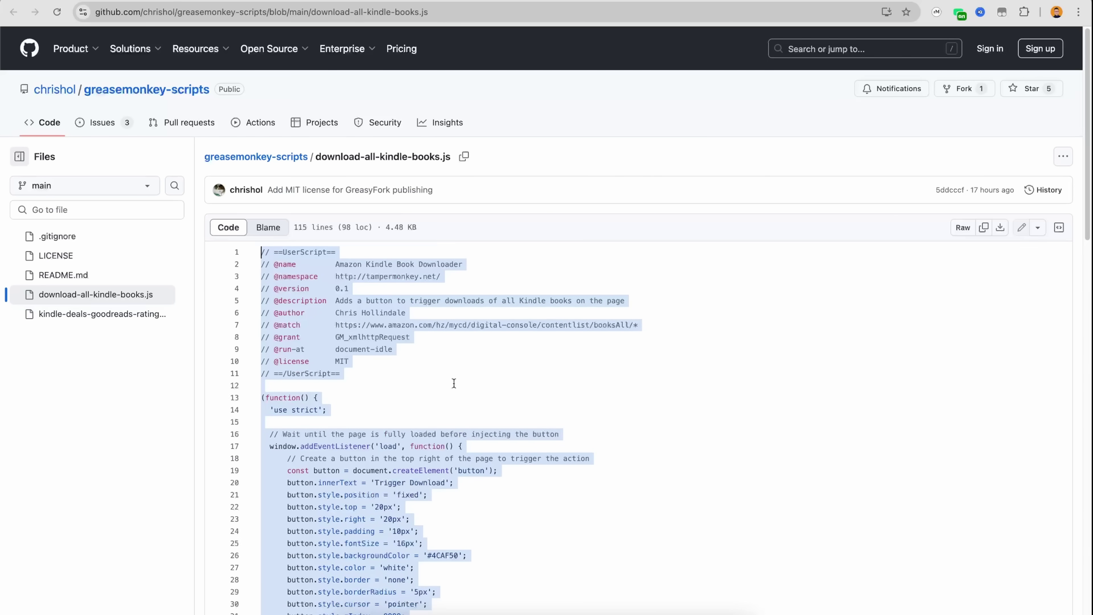
left_click(1004, 13)
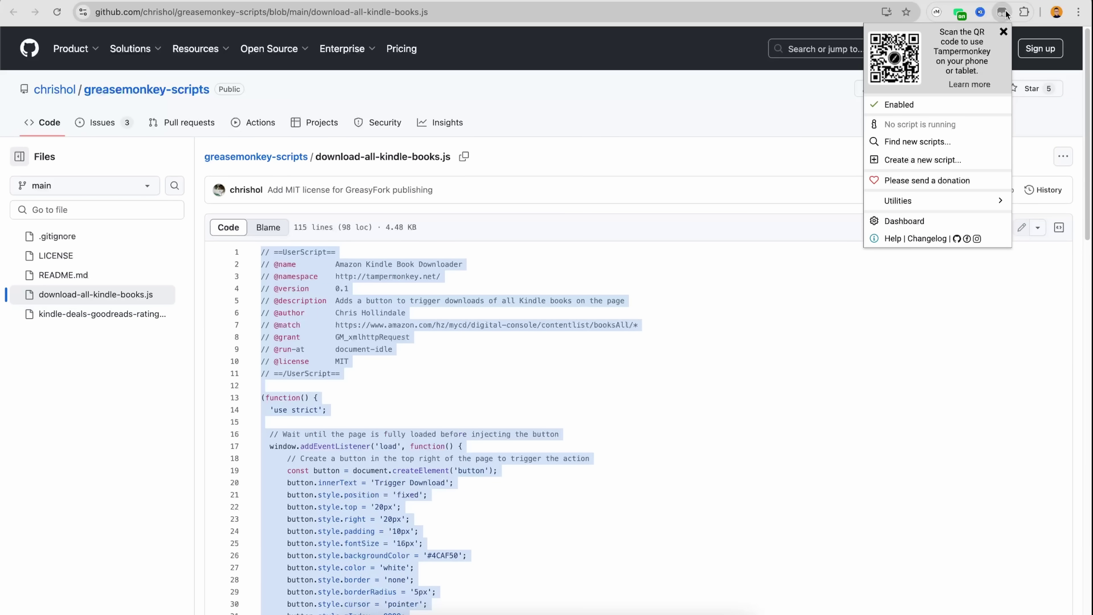
left_click(895, 166)
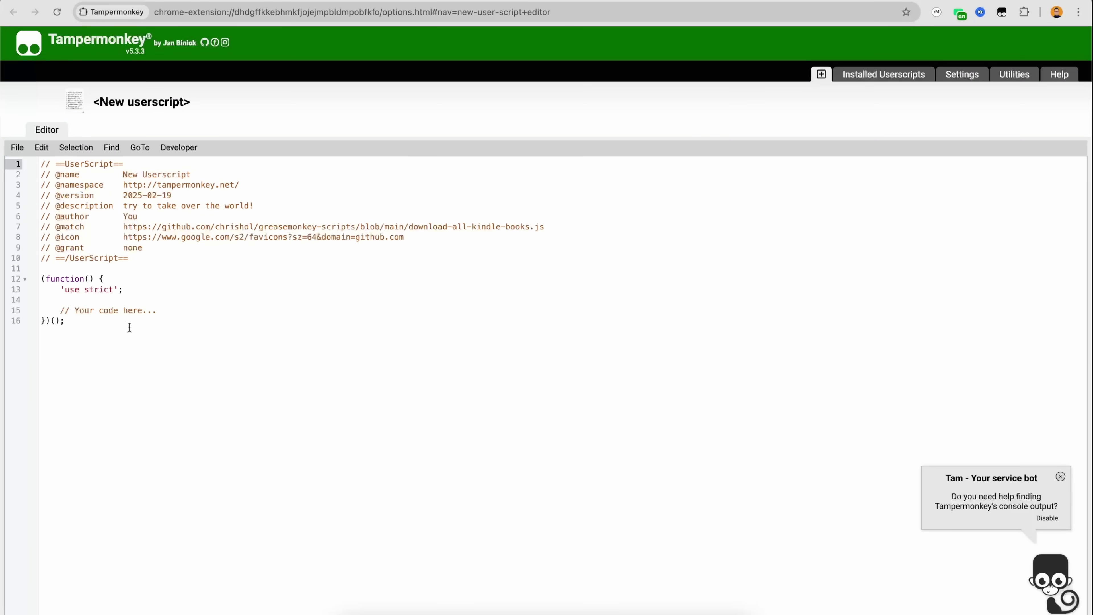
Step: Replace the userscript template with the pasted Kindle downloader script
left_click(130, 330)
key("super+a")
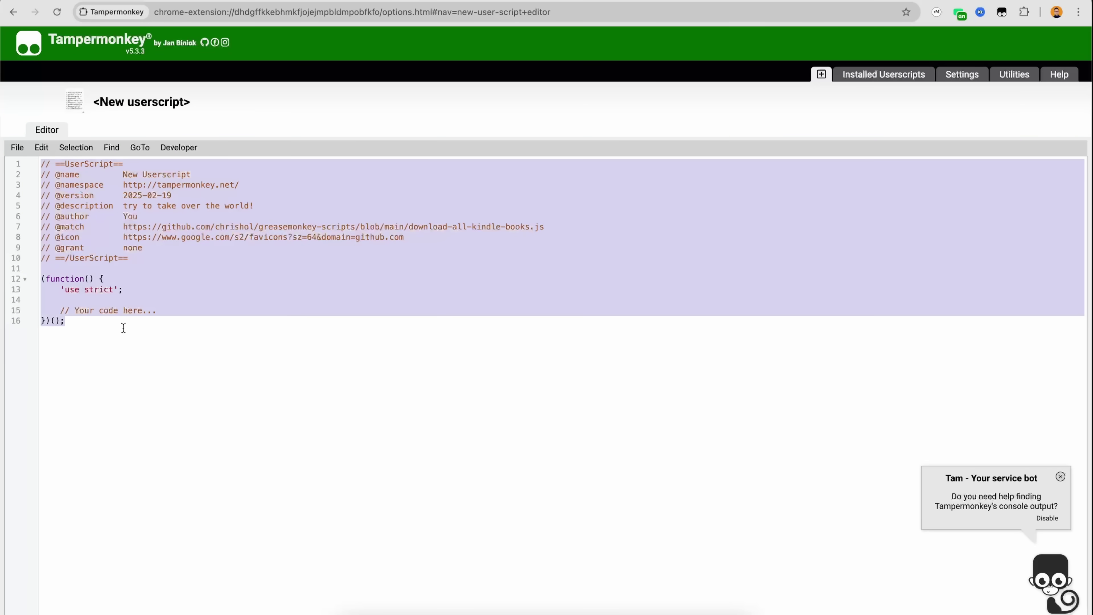
key("super+v")
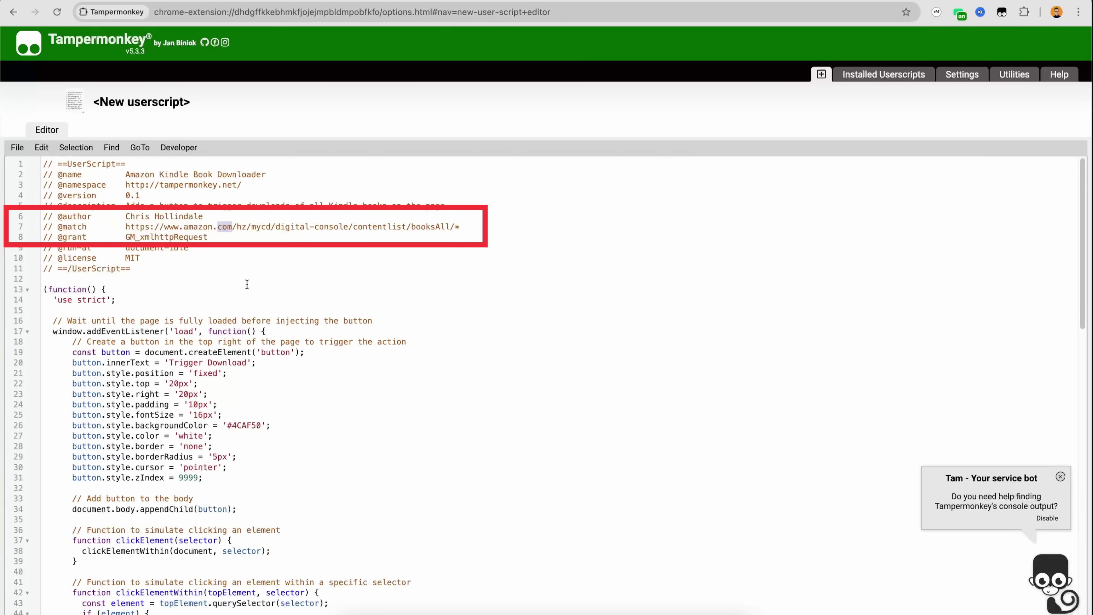
type("co.uk")
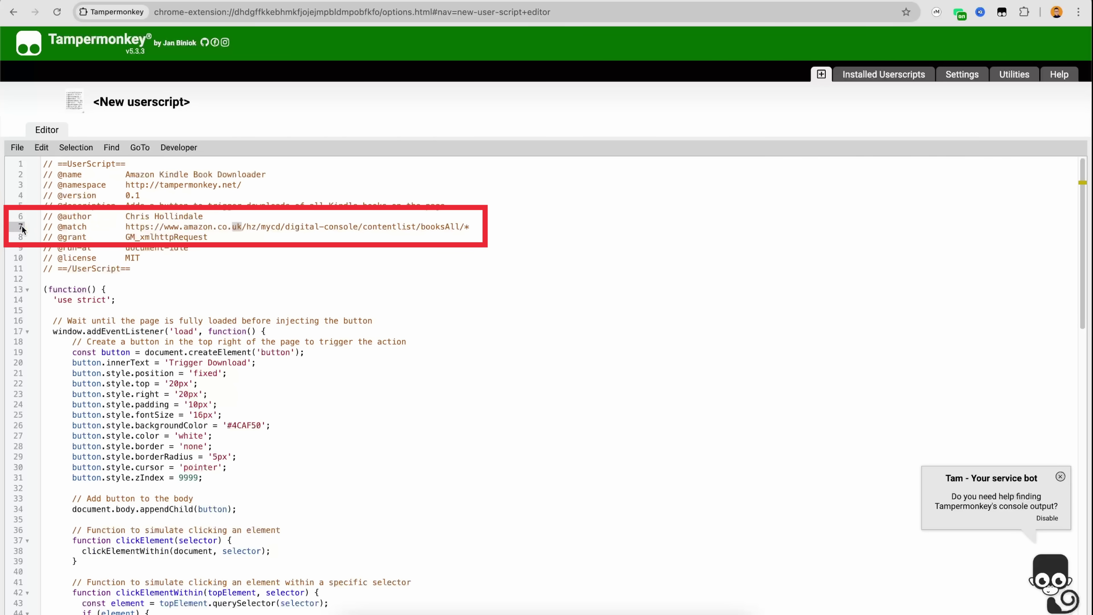
left_click_drag(258, 229, 176, 227)
left_click(195, 227)
left_click_drag(266, 227, 168, 227)
left_click(168, 227)
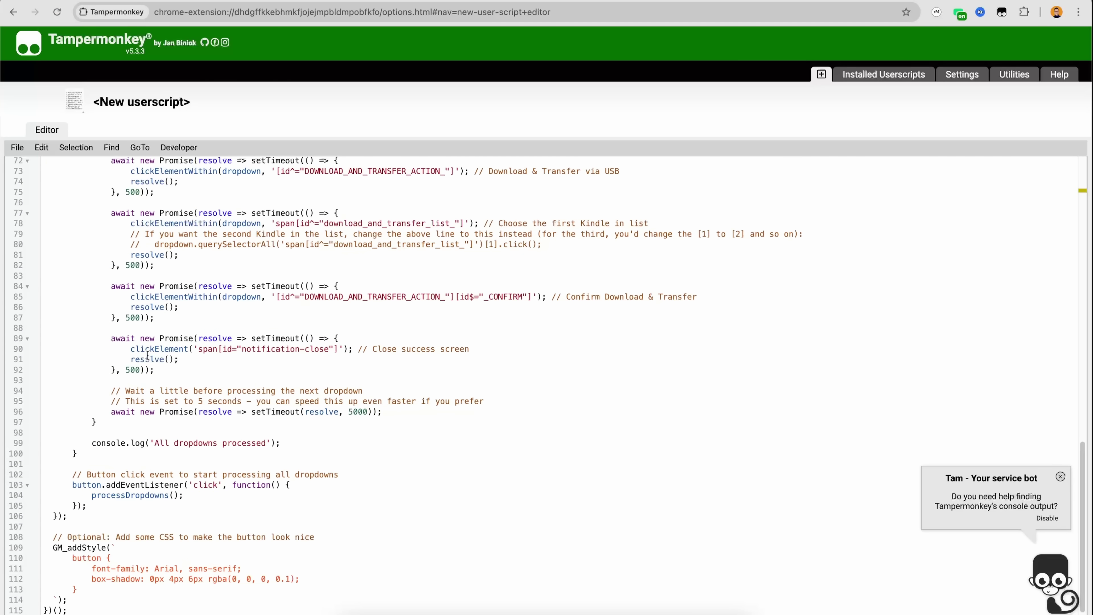
Step: Change the line 96 delay from 5000 to 1000 ms and save the userscript
scroll(143, 376, "down", 1)
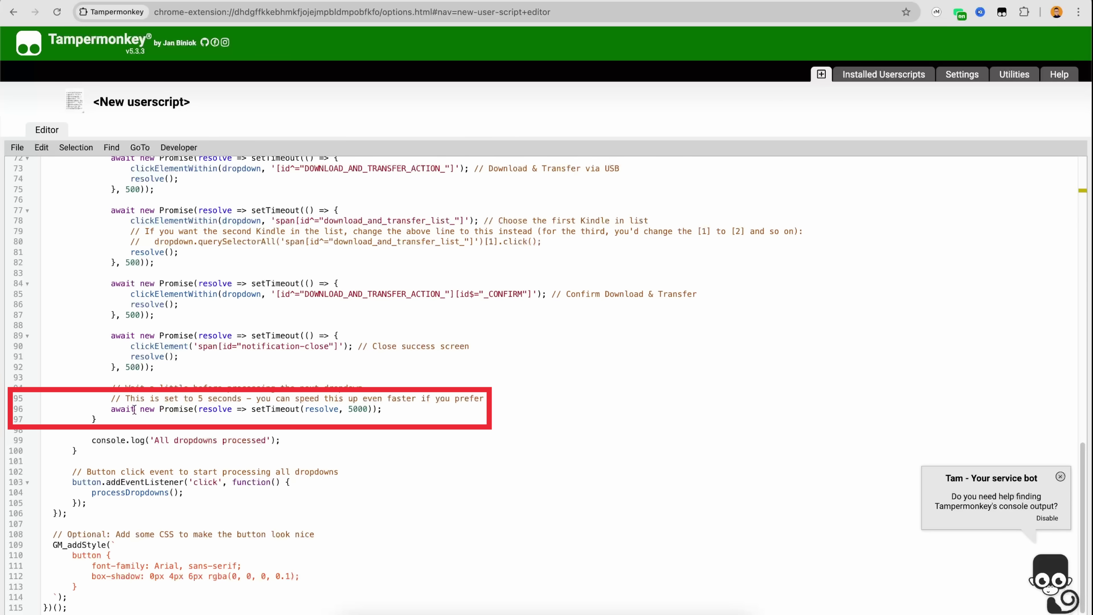
left_click_drag(112, 408, 384, 406)
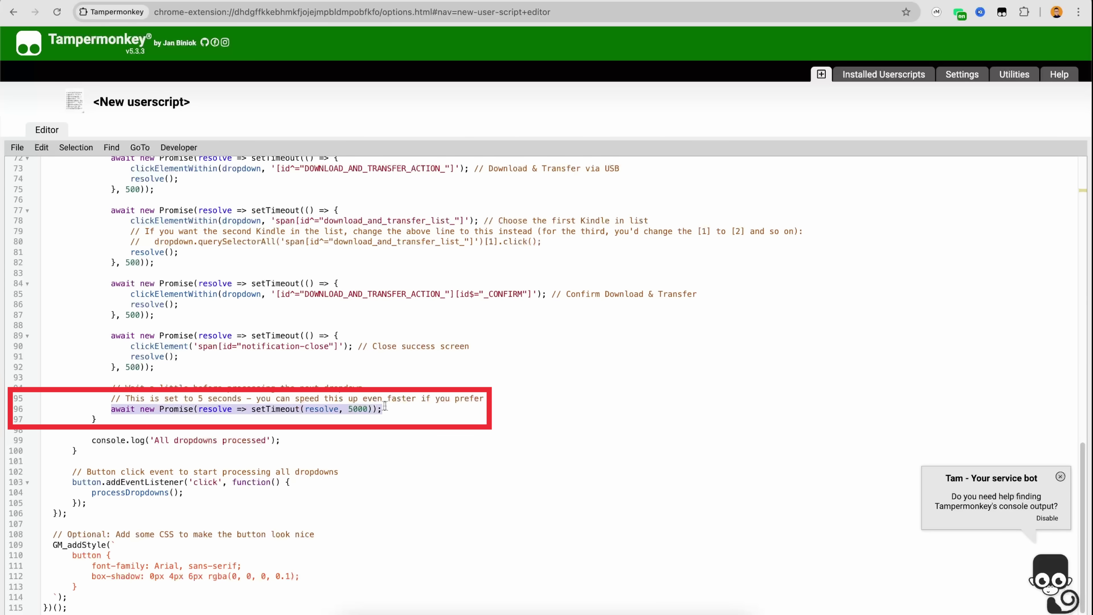
double_click(359, 409)
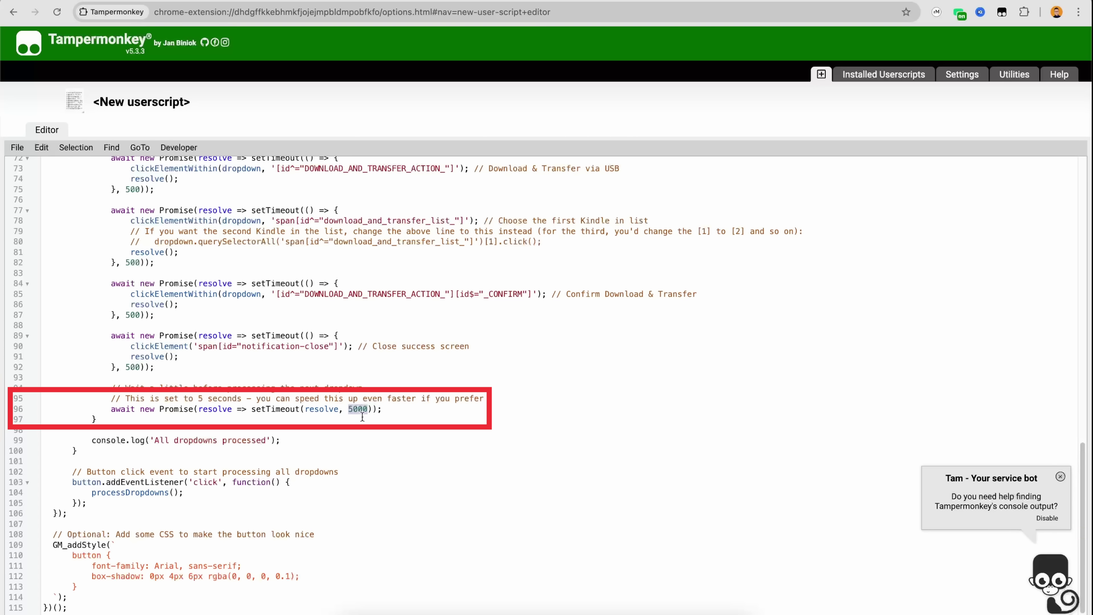
type("1000")
left_click(19, 149)
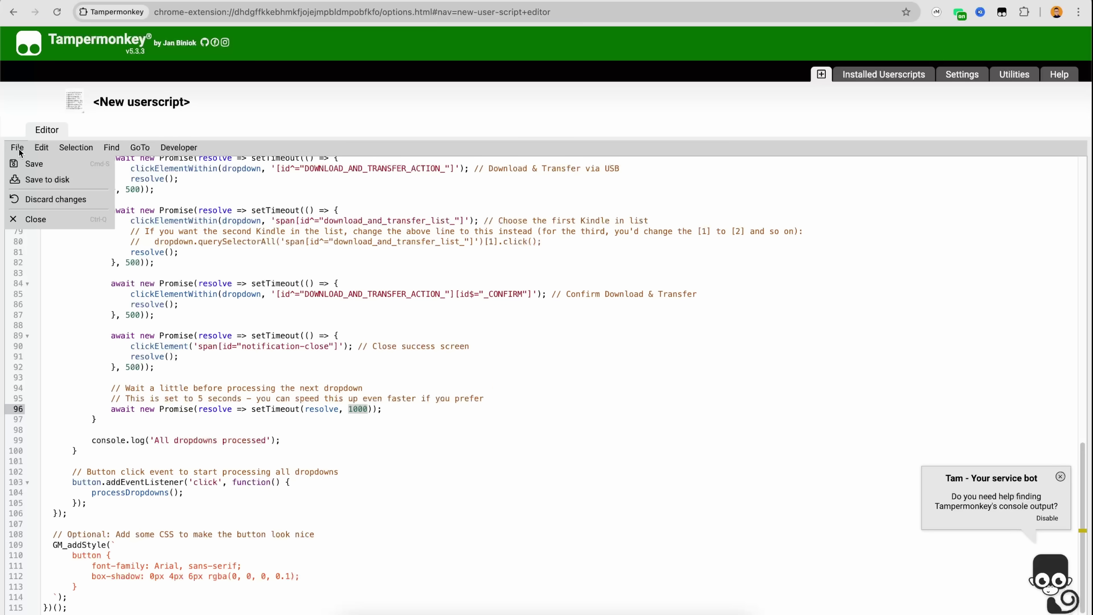
left_click(33, 165)
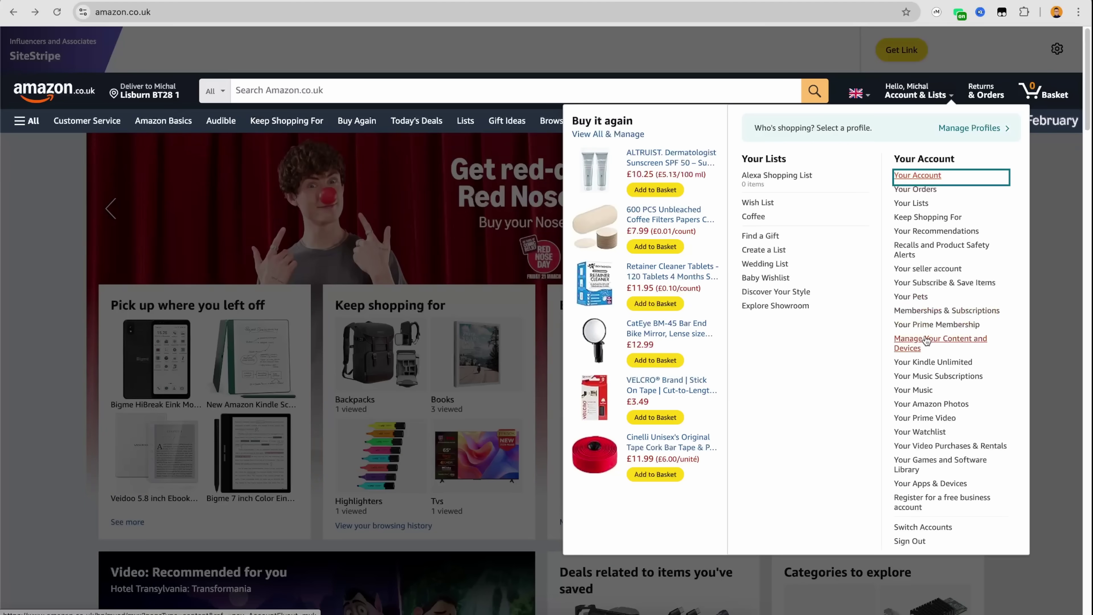
Step: Open the list of all 22 Kindle books and reload it so the userscript loads
left_click(926, 340)
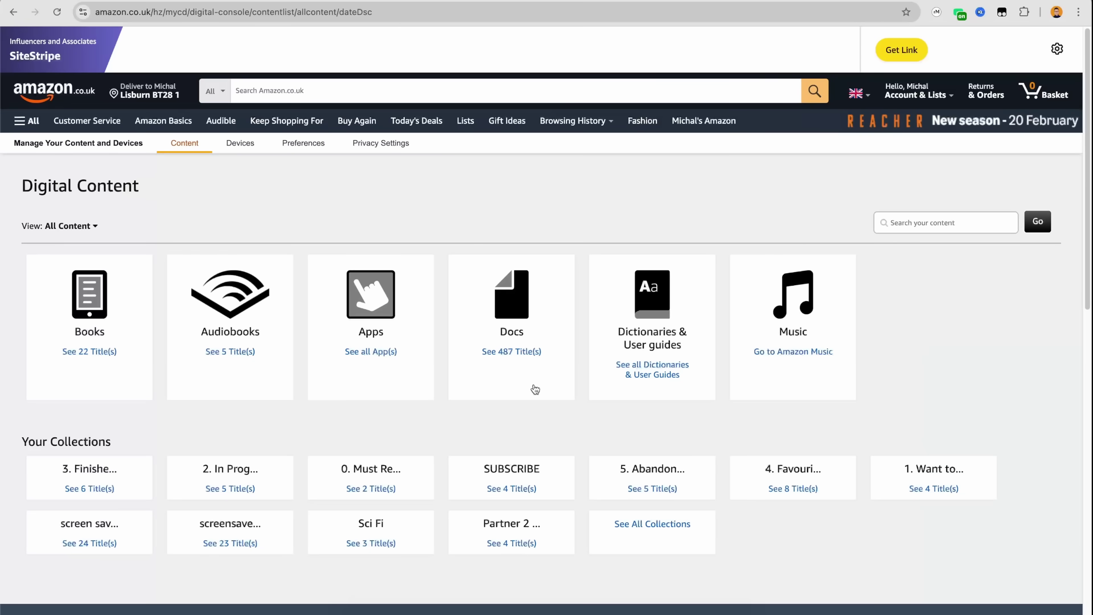
left_click(56, 347)
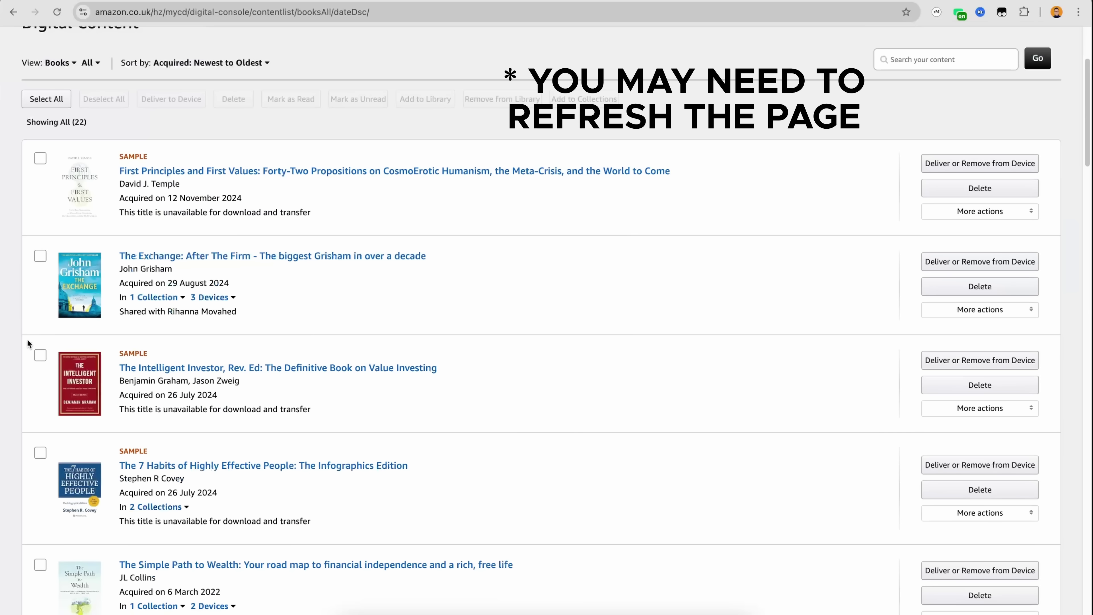
left_click(56, 13)
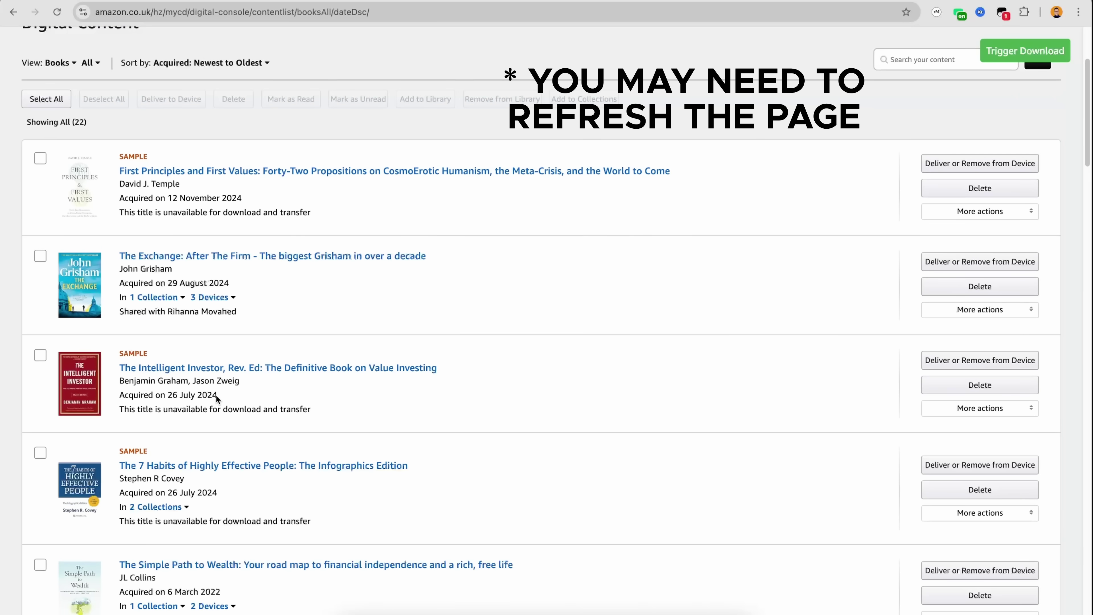
scroll(216, 394, "down", 1)
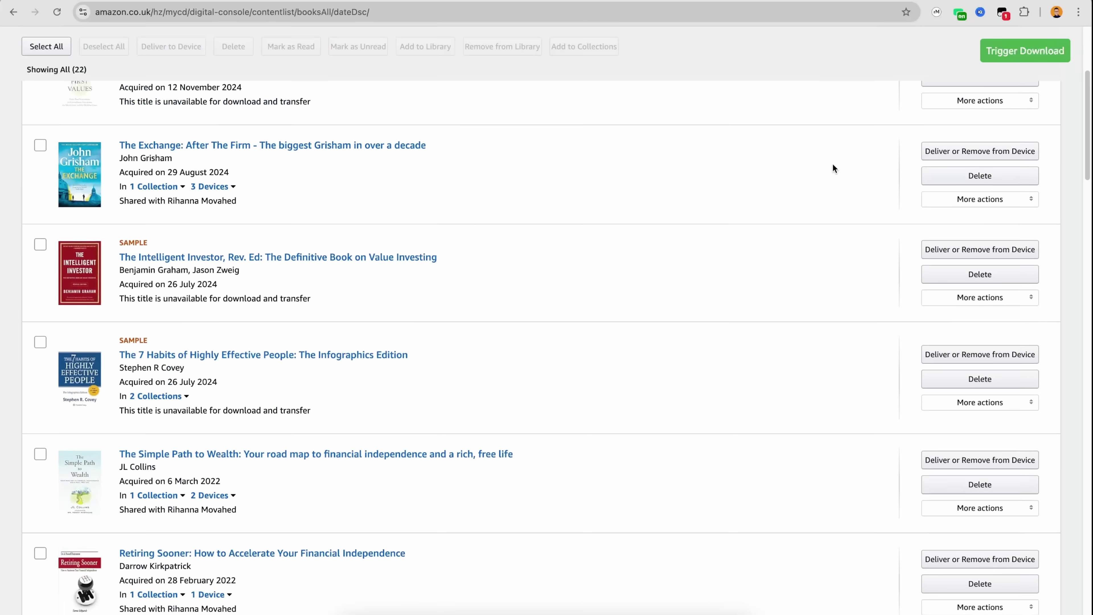
scroll(831, 168, "up", 3)
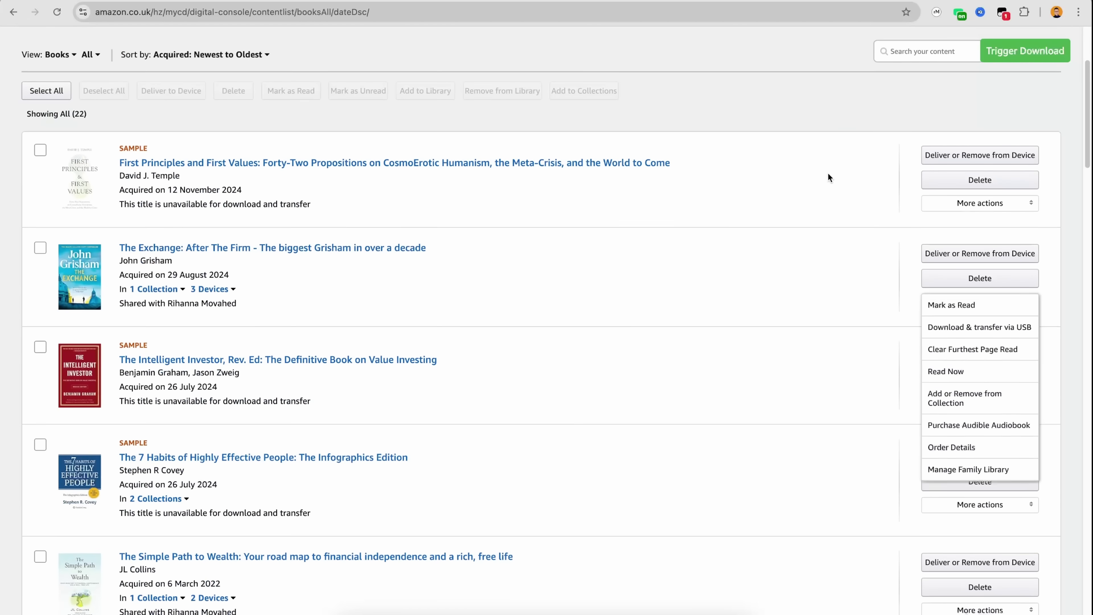
Step: Run the script's Download & transfer via USB on each book for the HOW TO DO STUFF Kindle
key("Down")
key("Down")
key("Return")
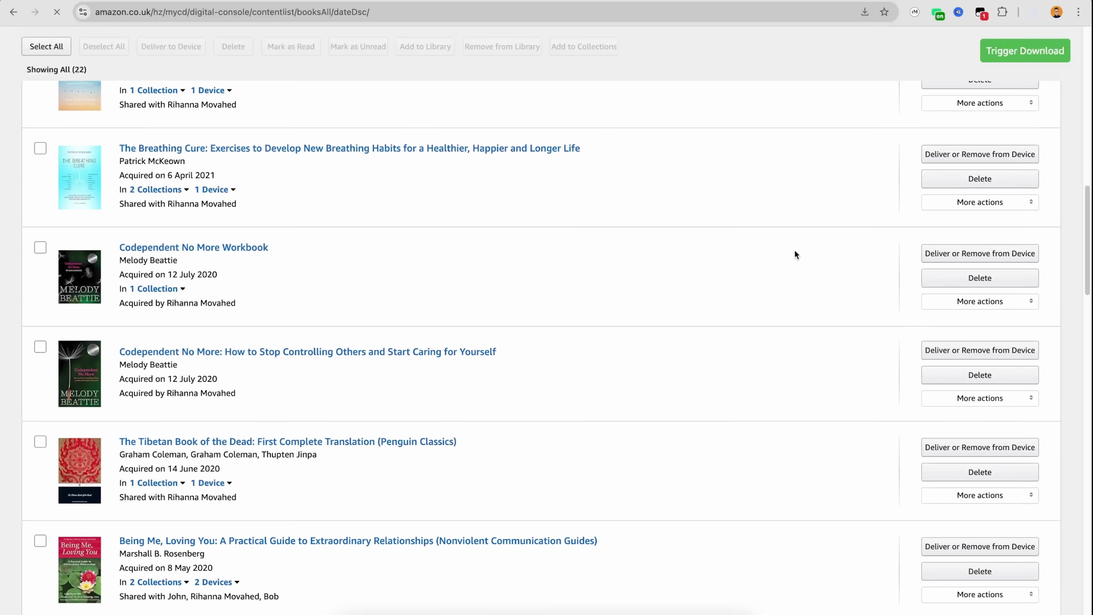
key("Down")
scroll(793, 253, "down", 2)
key("Return")
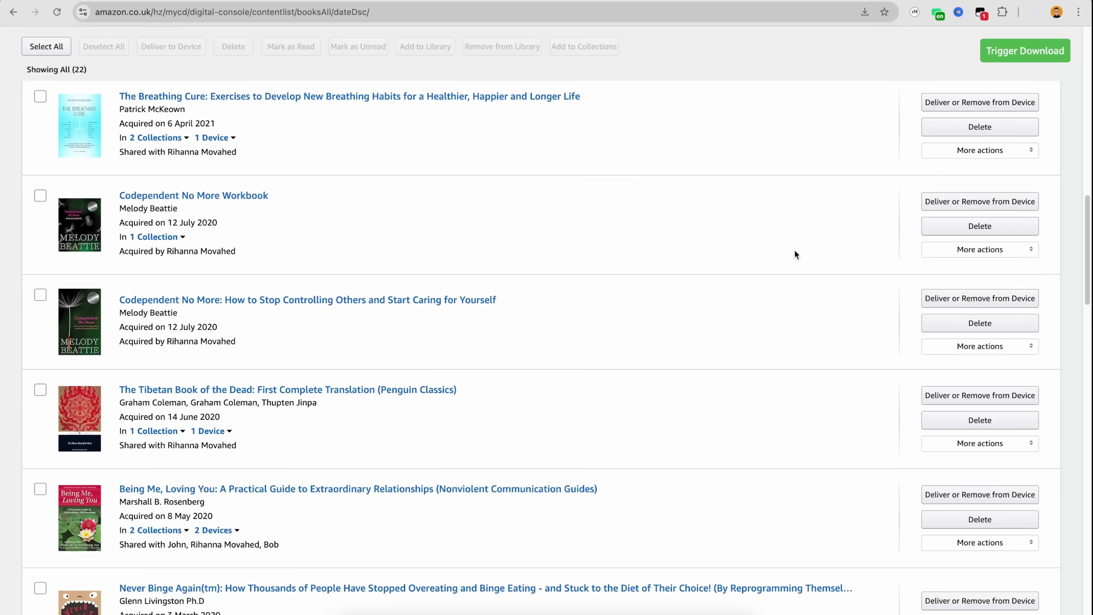
key("Down")
key("Return")
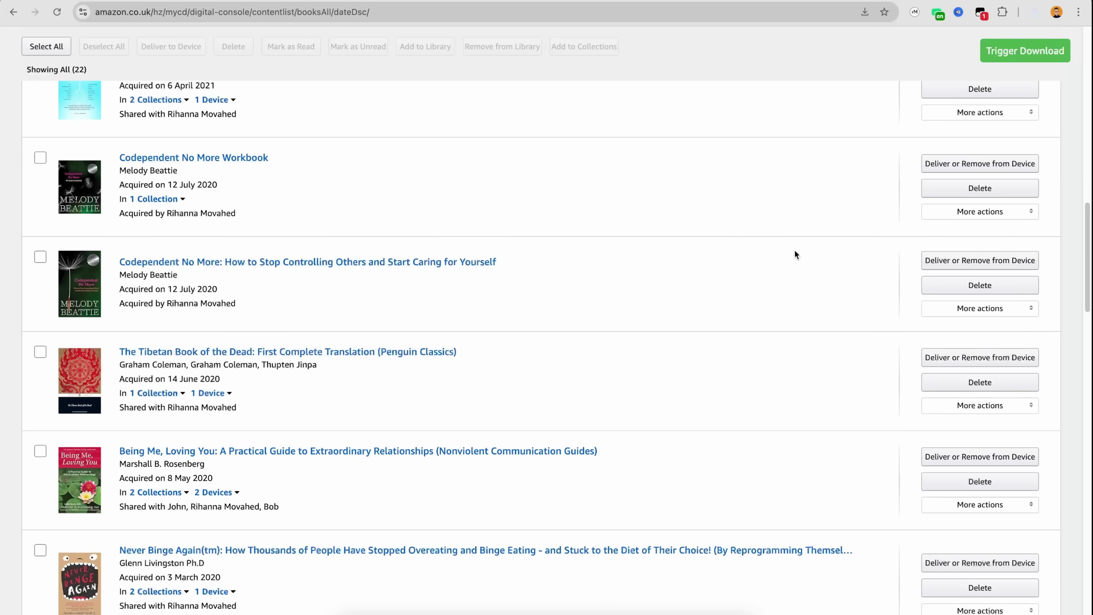
key("Down")
key("Return")
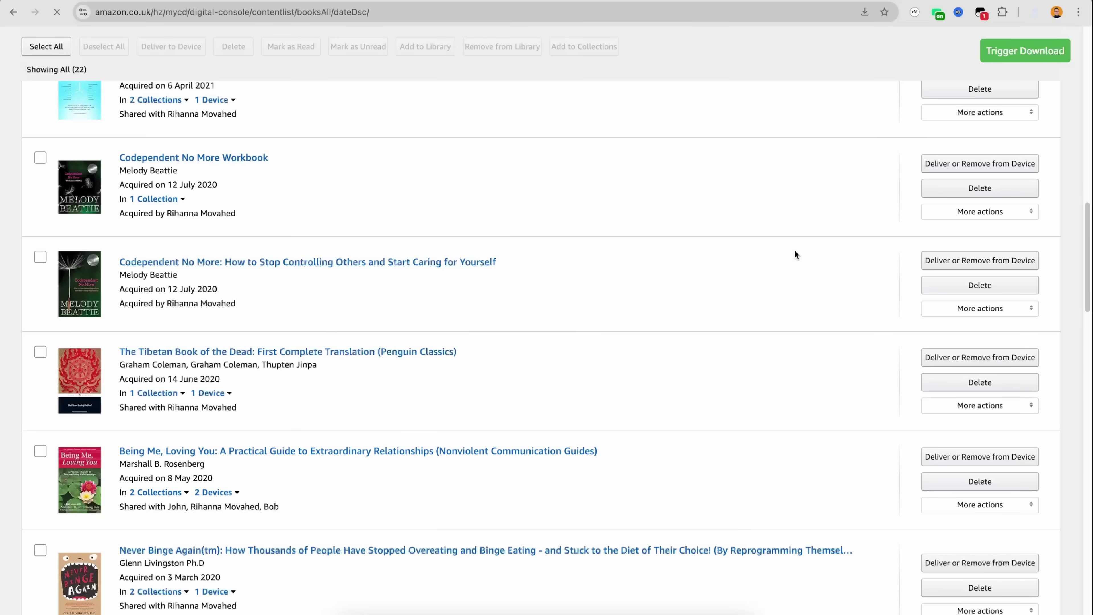